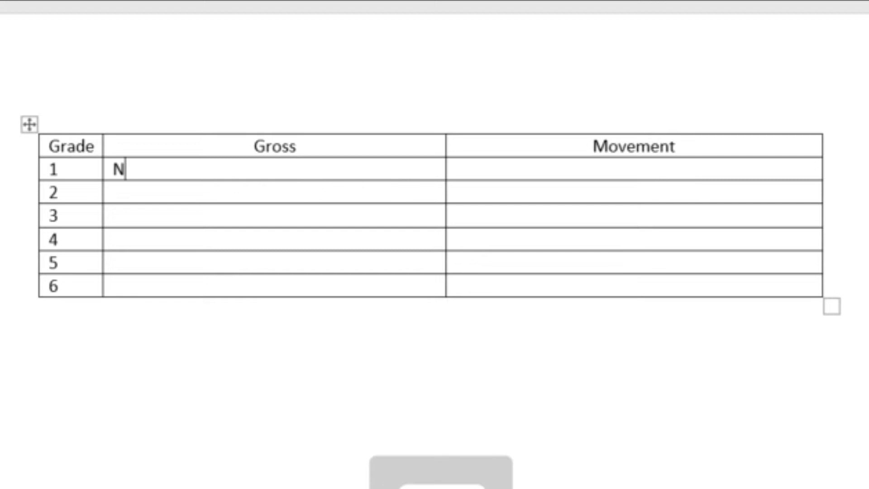
{"action": "type", "text": "orma"}
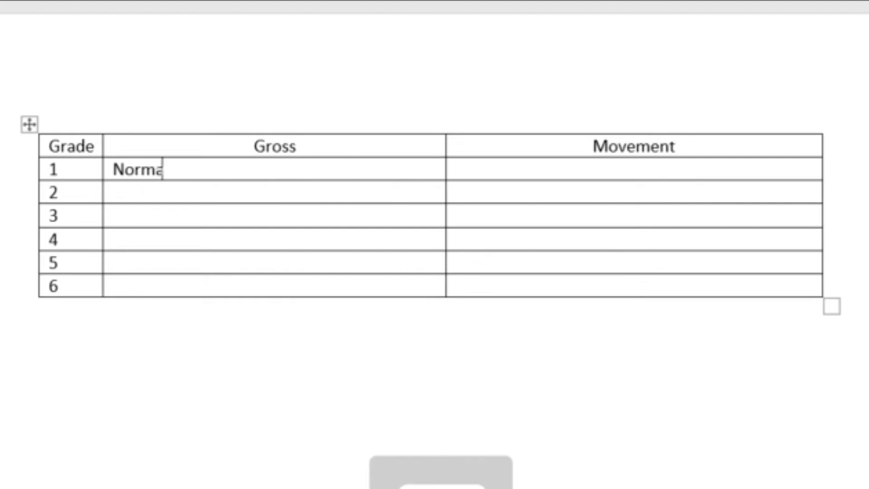
{"action": "type", "text": "l"}
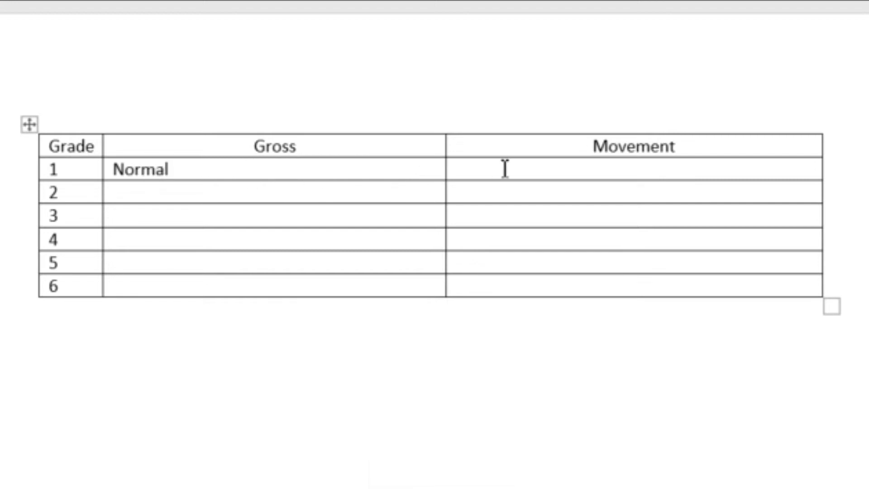
{"action": "type", "text": "No"}
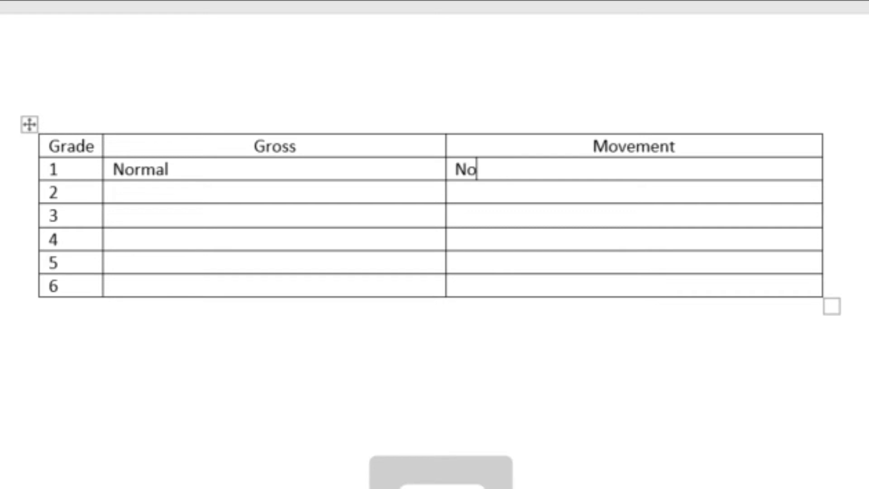
{"action": "type", "text": "rmal"}
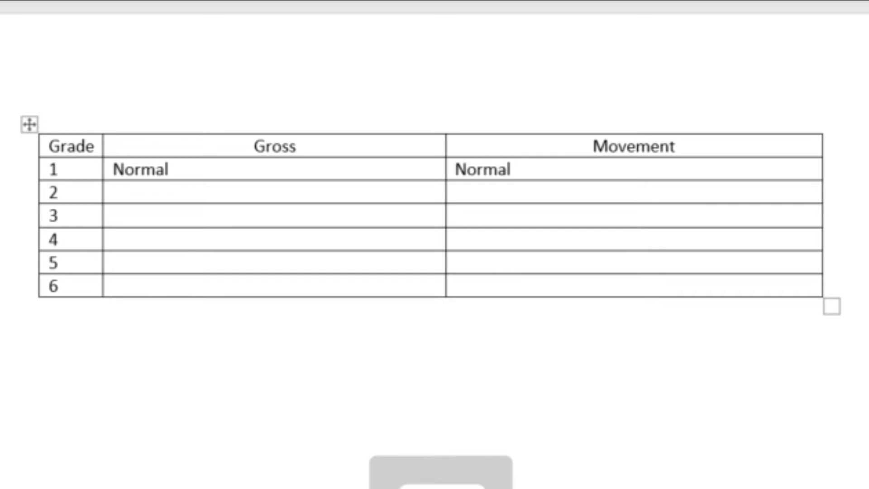
Place the cursor in grade 6's Gross cell to enter 'No movement'
{"action": "left_click", "coordinate": [317, 286]}
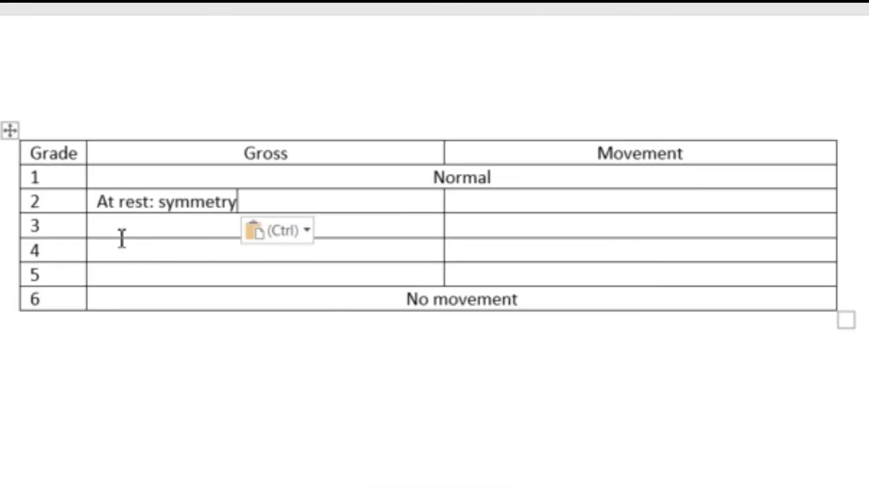
Paste 'At rest: symmetry' into the grade 3 and 4 Gross cells and go to grade 5's Gross cell
{"action": "key", "text": "Down"}
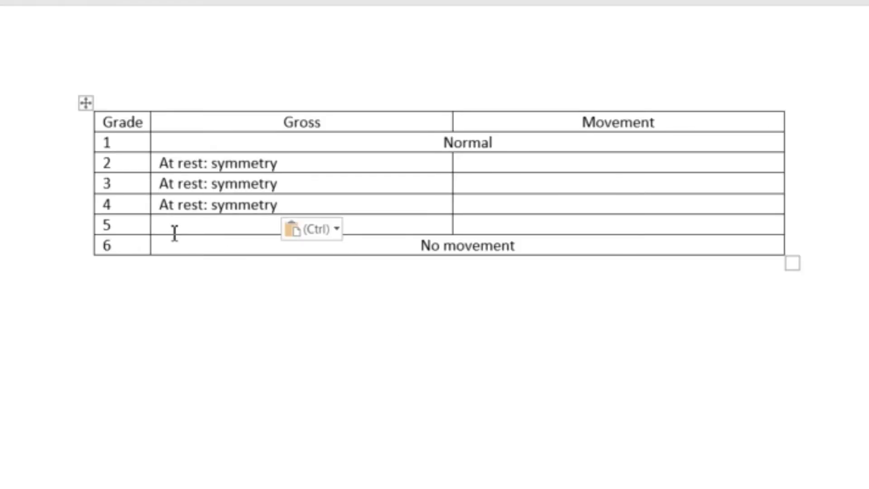
{"action": "left_click", "coordinate": [174, 231]}
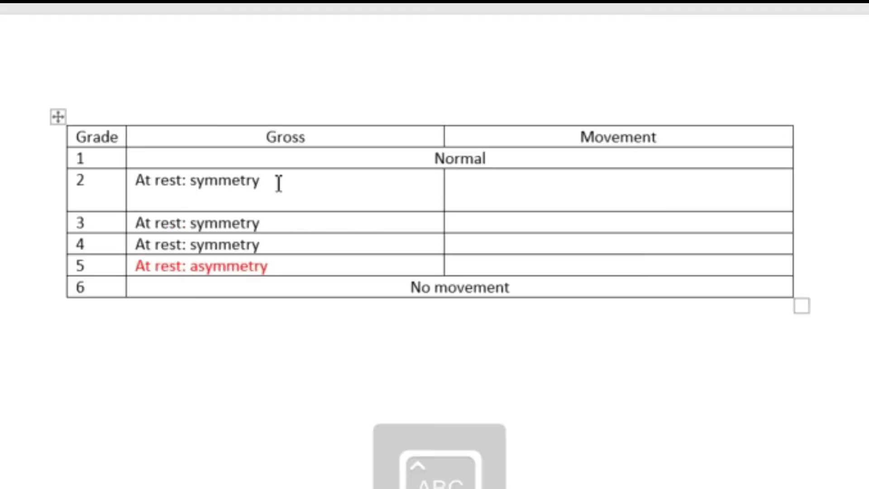
{"action": "type", "text": "S"}
{"action": "type", "text": "light weakness on close inspection"}
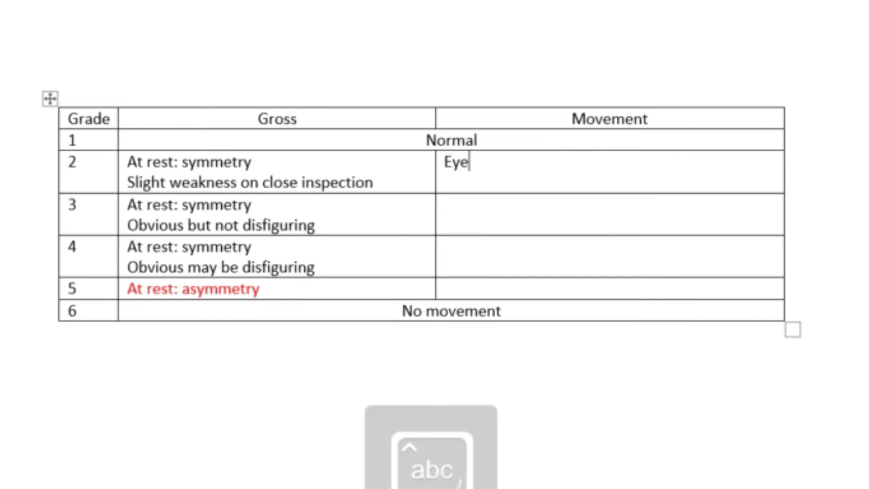
{"action": "type", "text": ": Complete closure"}
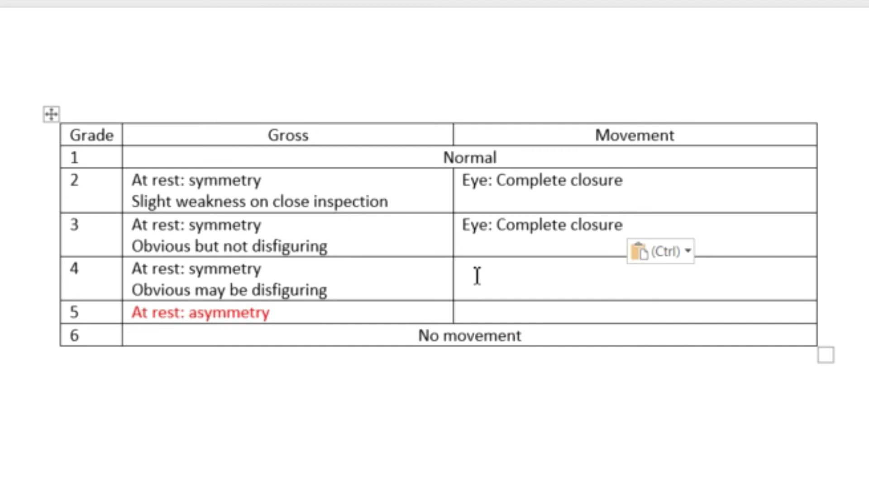